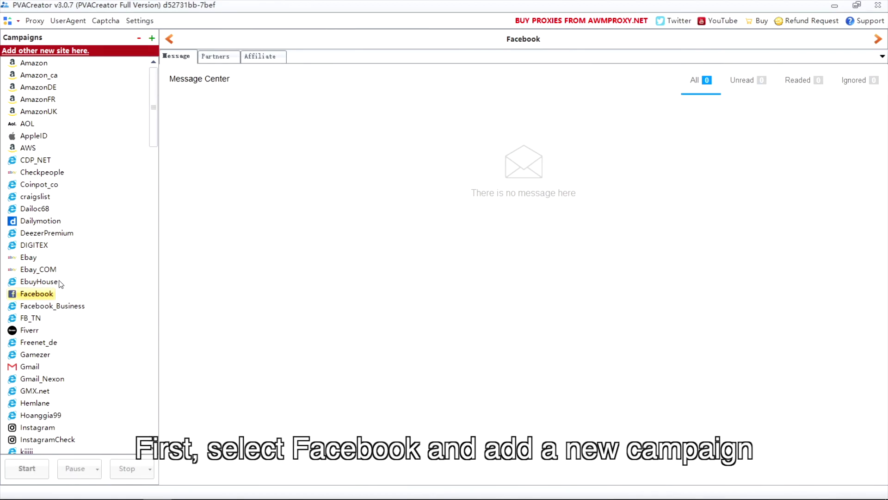
Step: Start a new Facebook campaign and select its Campaign Name field to enter 'FB'
click(152, 40)
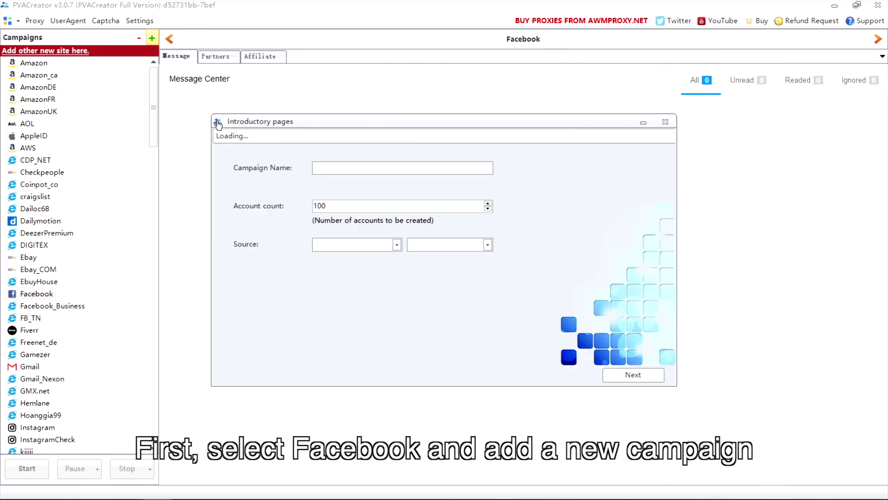
click(402, 167)
text(FB)
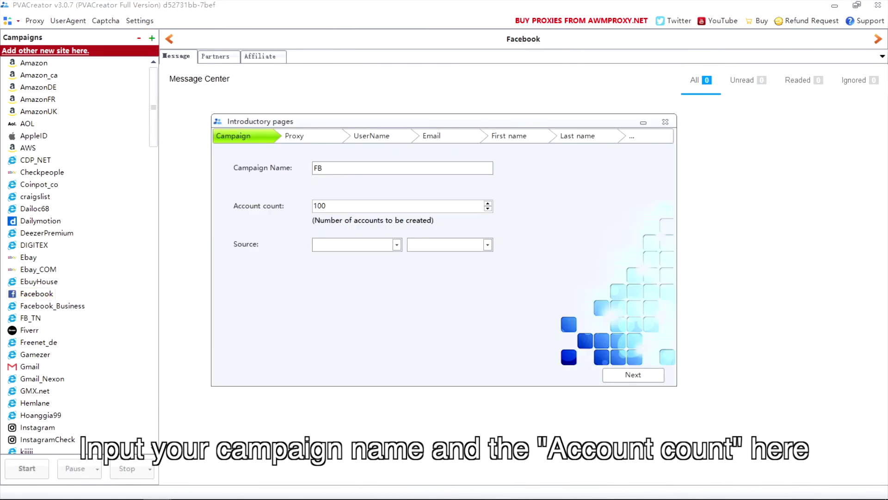
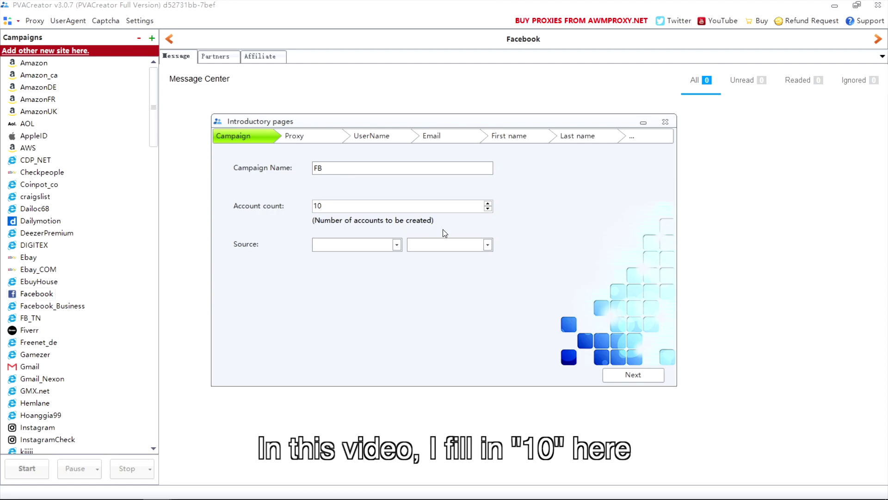
Step: Import the 127.0.0.1 proxy list and advance to the registration method step
click(633, 375)
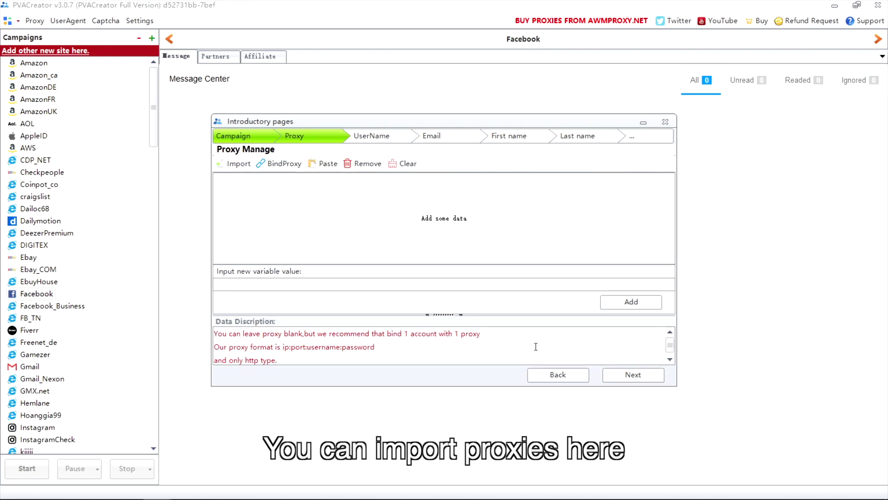
click(239, 164)
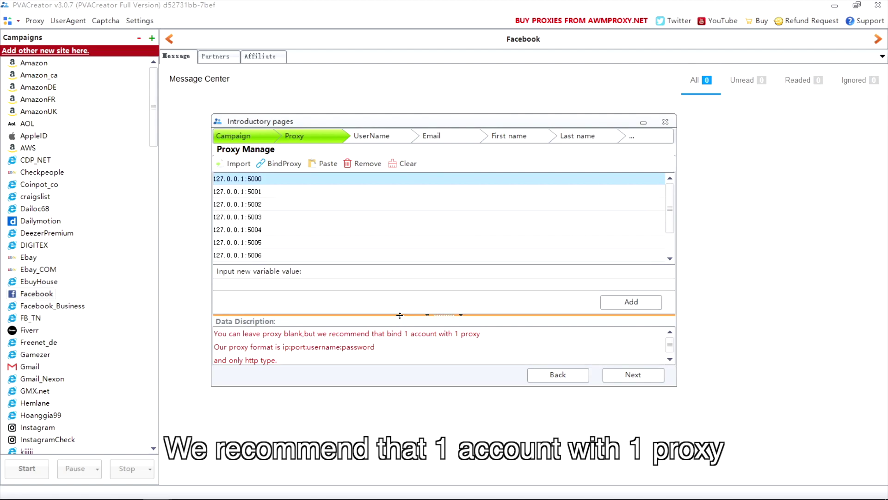
click(633, 374)
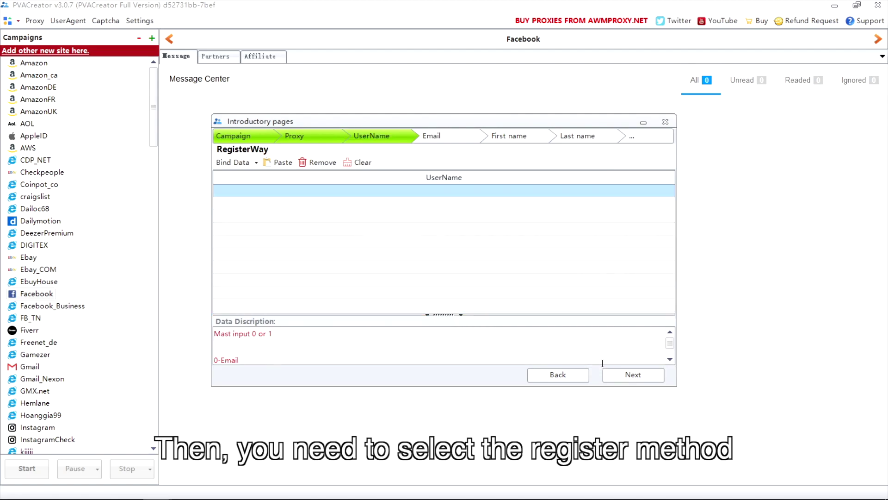
drag(670, 344, 670, 353)
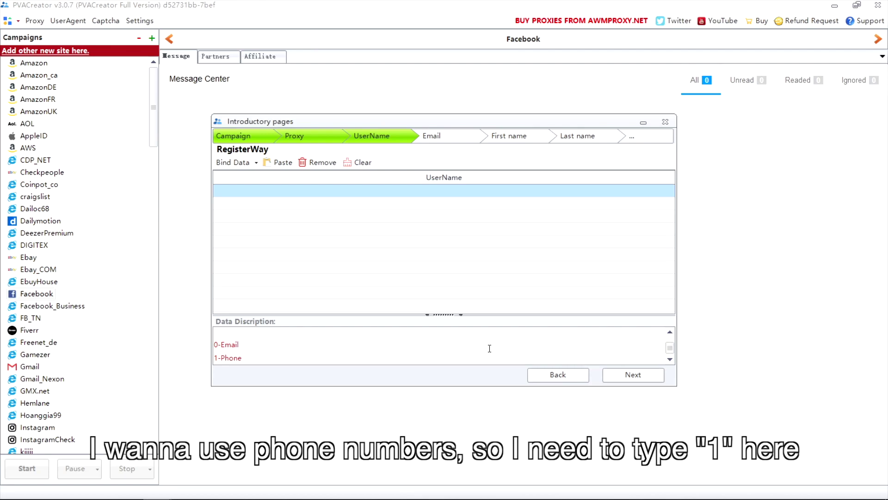
text(1)
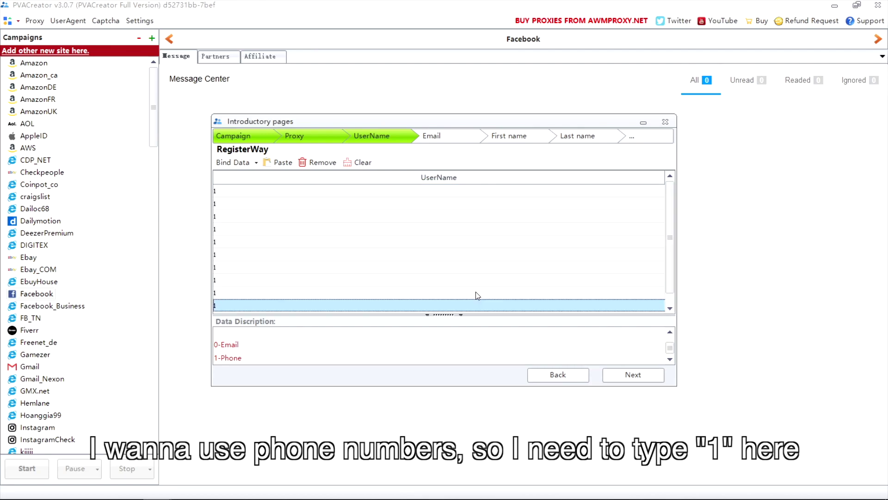
Step: Skip the email and personal details pages, then paste and add the 2Captcha API key
click(633, 375)
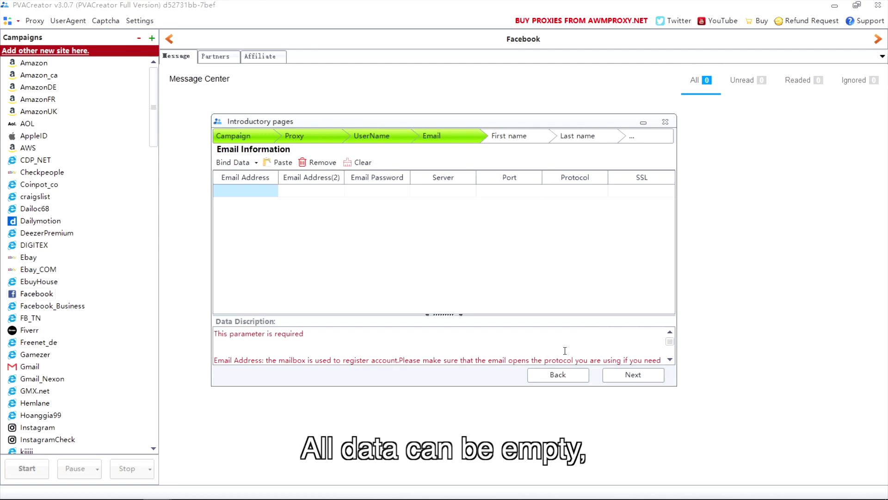
click(633, 375)
click(633, 375)
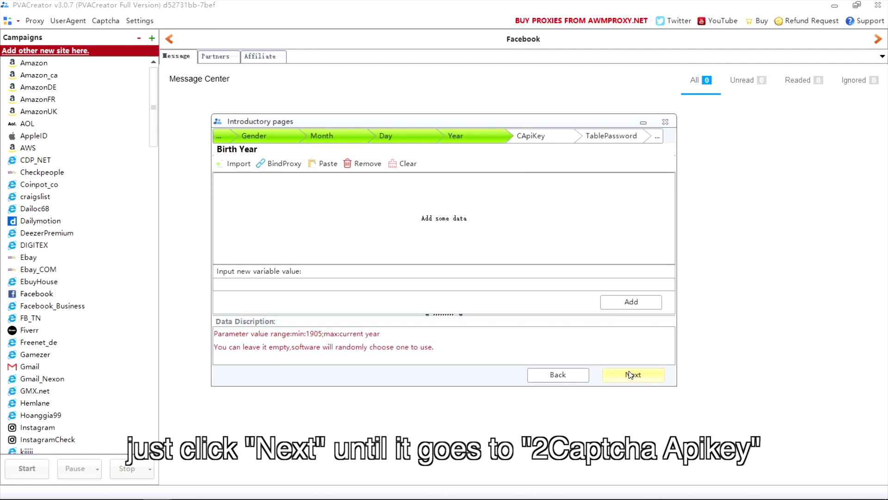
click(633, 375)
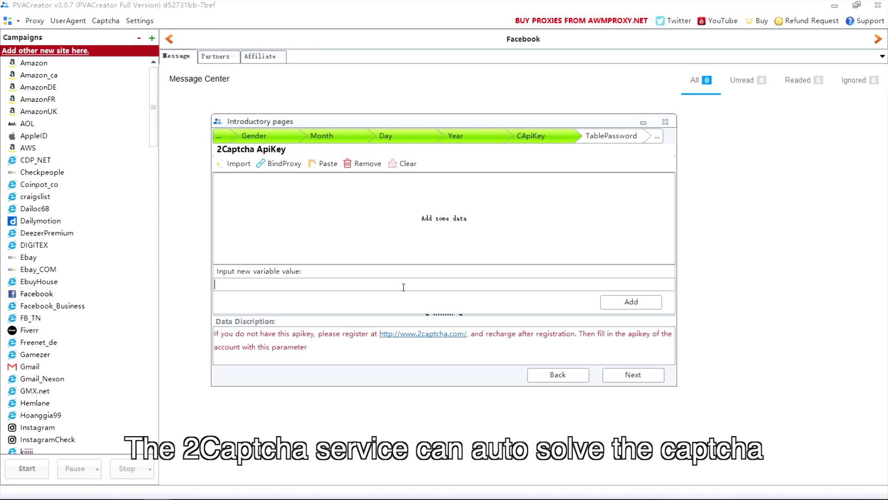
key(ctrl+v)
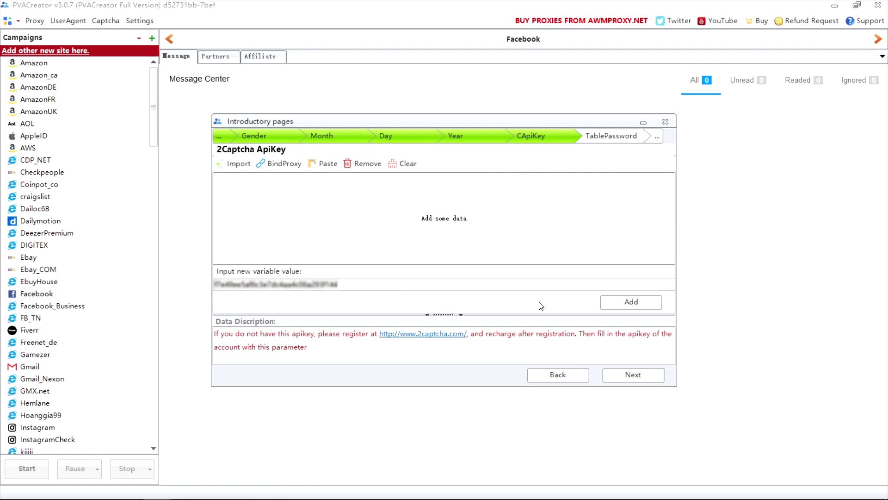
click(621, 301)
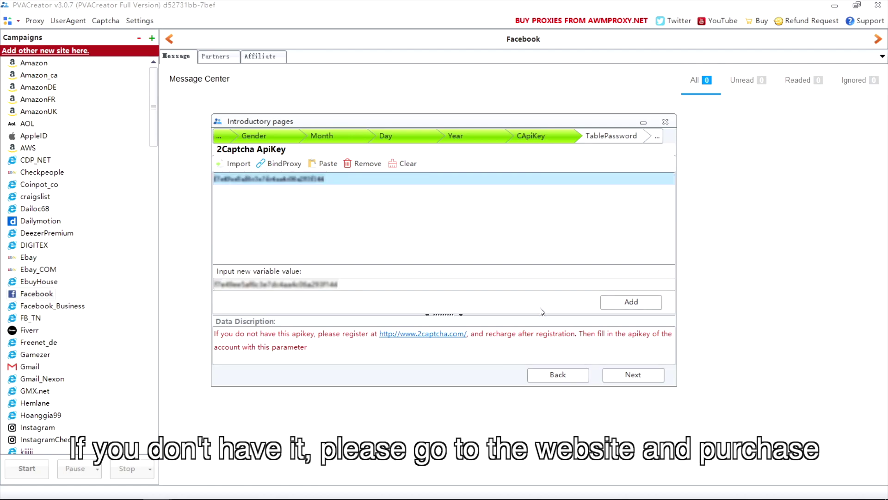
click(633, 375)
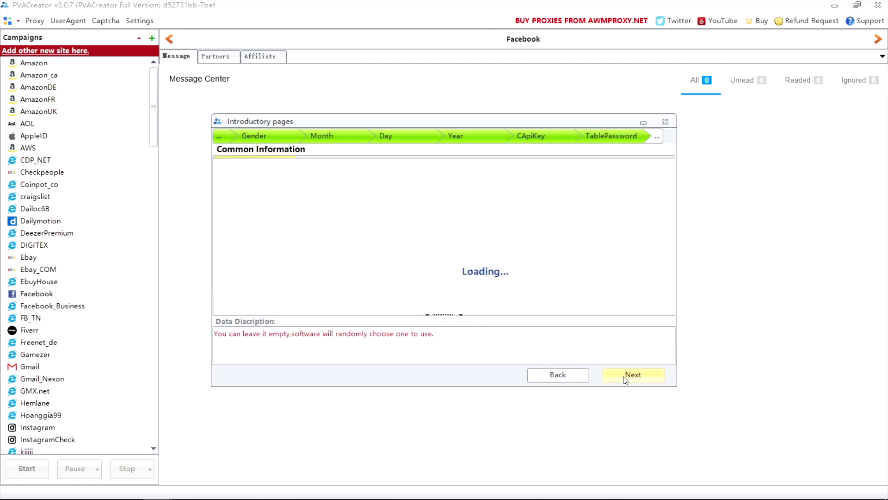
Step: Add phone country 0 and phone service 1 to the campaign
click(633, 374)
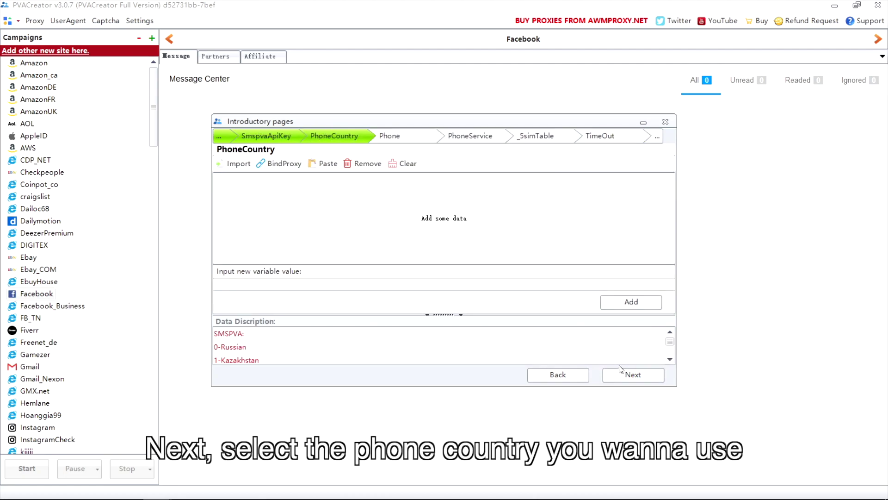
click(400, 285)
text(0)
click(631, 302)
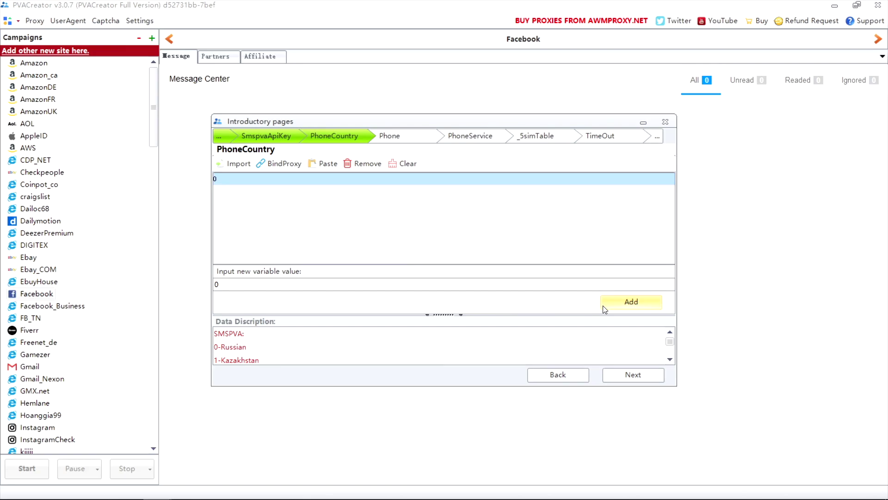
click(621, 373)
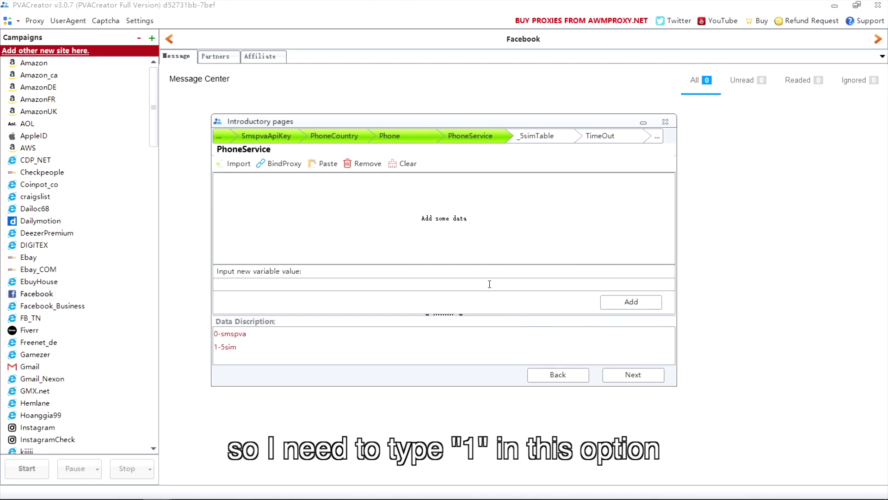
text(1)
click(631, 301)
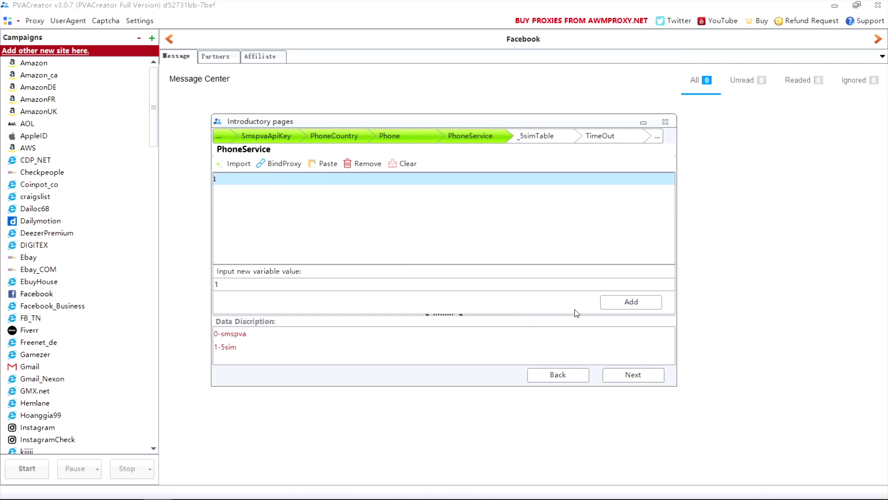
Step: Paste the 5sim API key into the _5simTable and finish the wizard
click(633, 375)
key(ctrl+v)
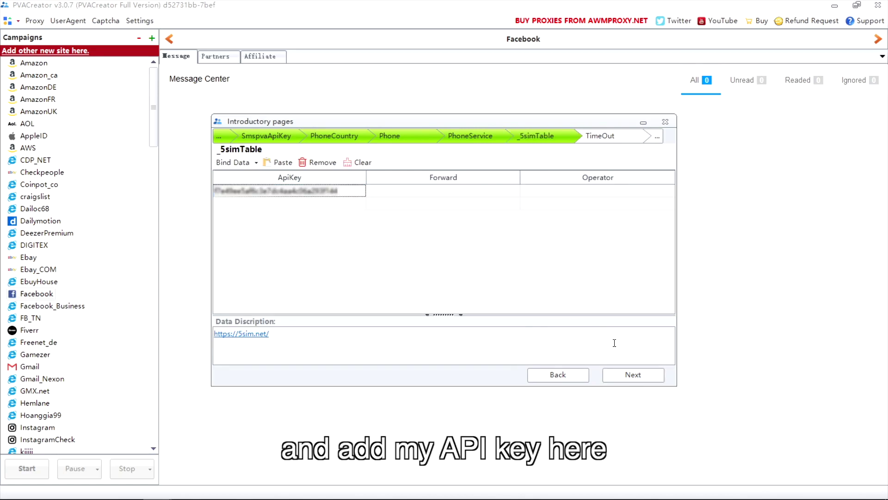
click(639, 377)
click(639, 377)
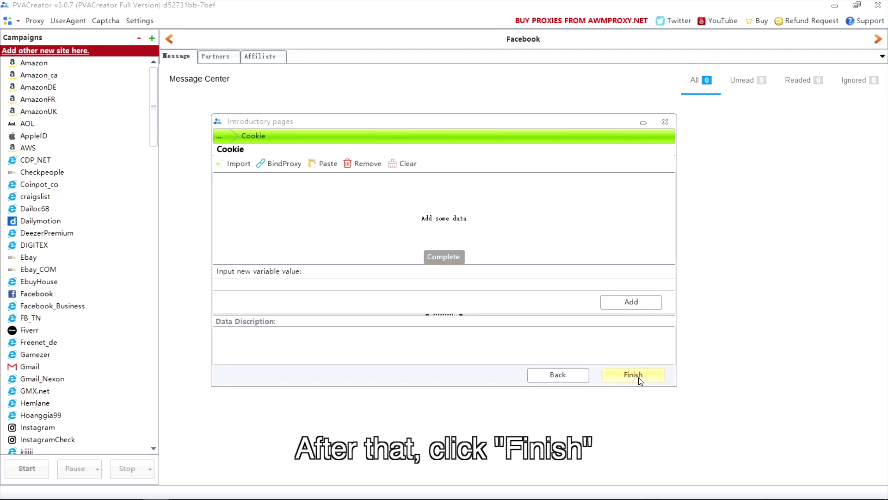
Step: In Settings, use thread count 5 and choose Socks5 as the proxy type
click(139, 20)
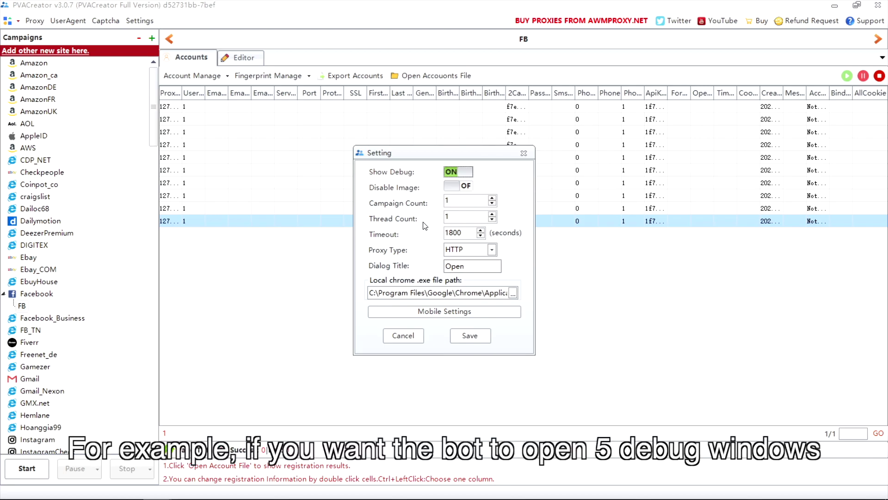
text(5)
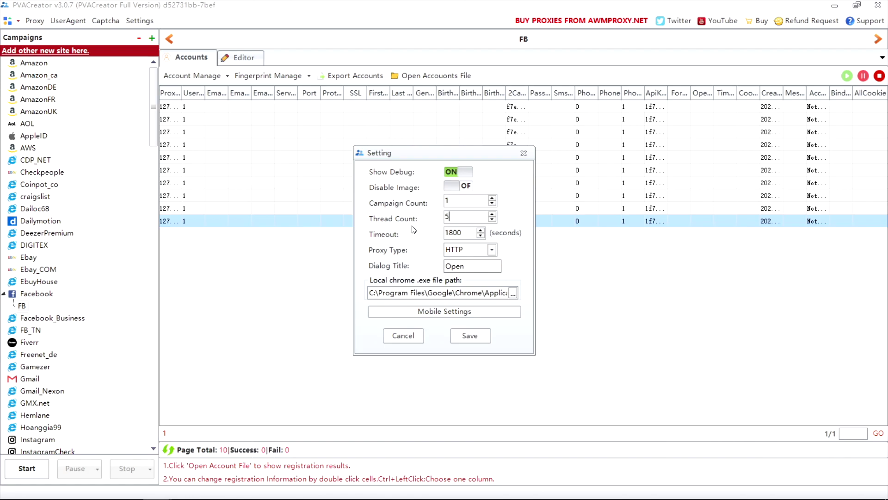
click(490, 250)
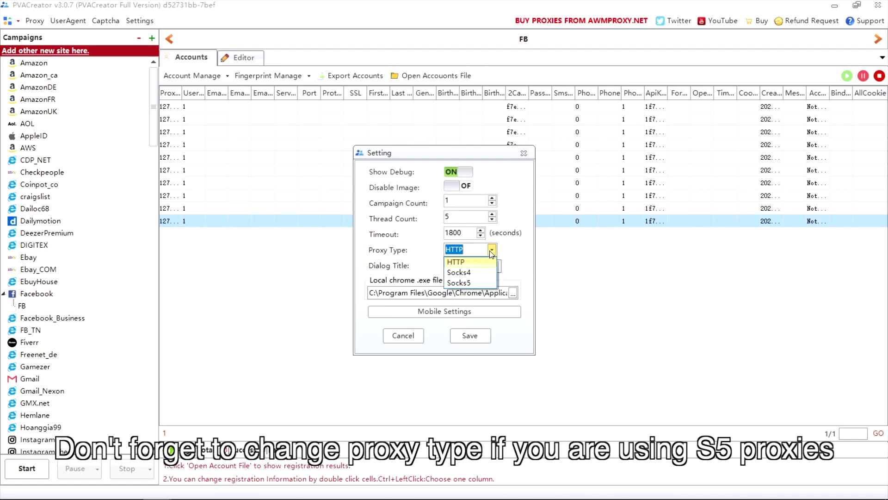
click(466, 282)
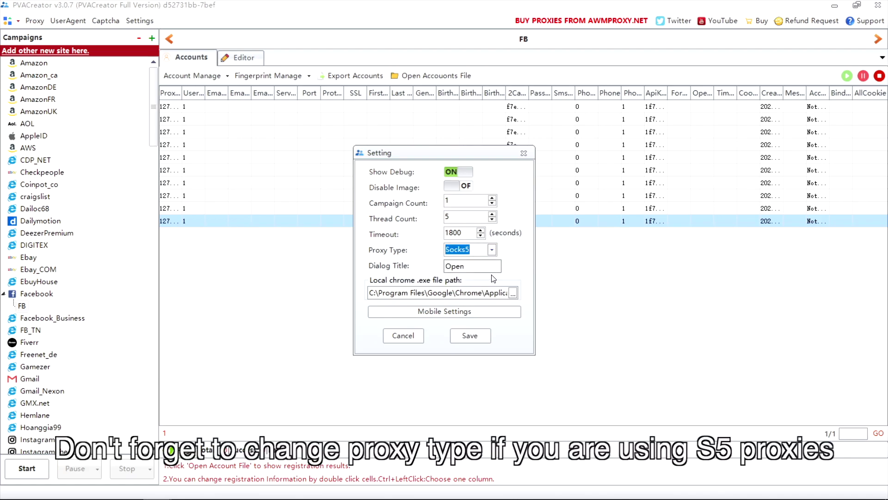
Step: Save the settings, then start the campaign with a run count of 3
click(470, 335)
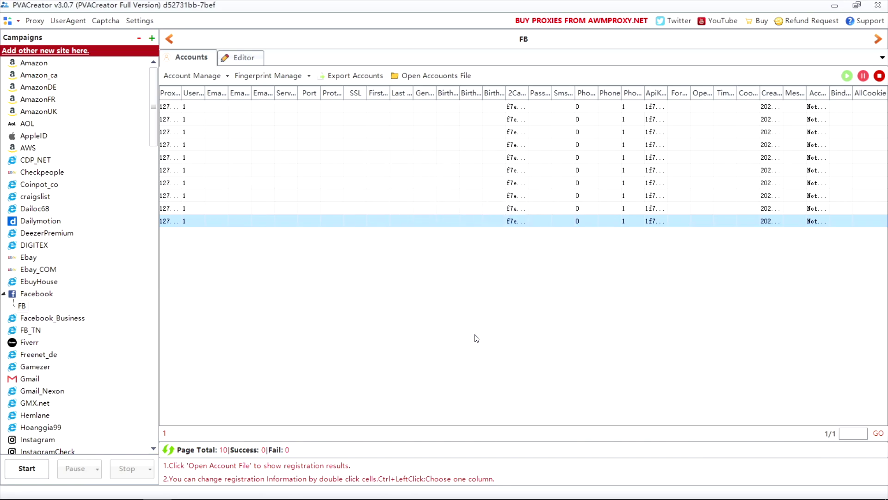
click(26, 468)
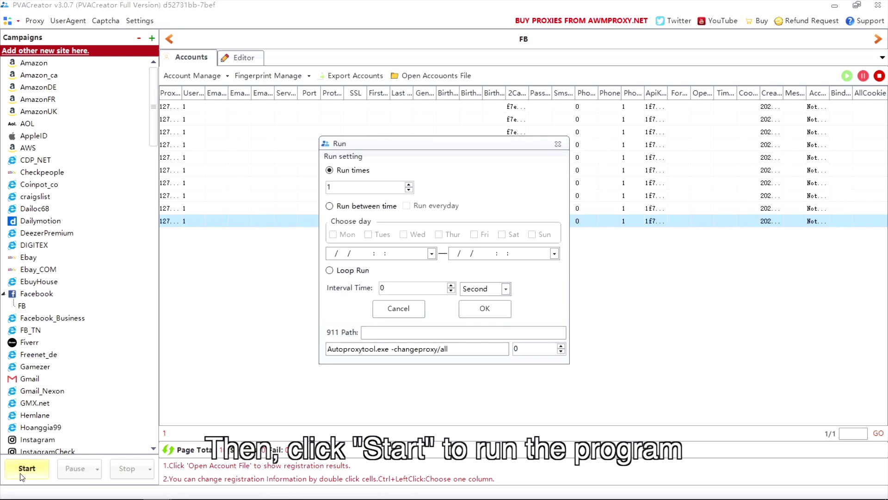
click(409, 183)
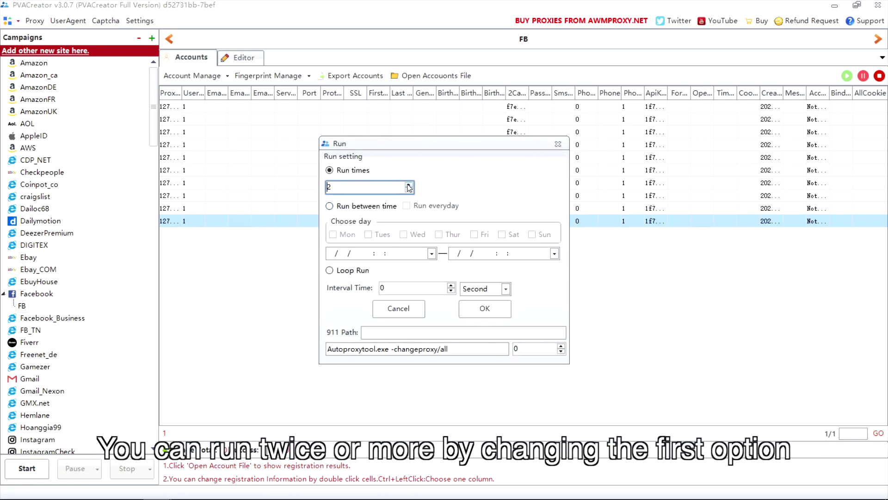
click(408, 184)
Step: Try an everyday 00:05–00:45 run window, then choose Loop Run and confirm
click(353, 209)
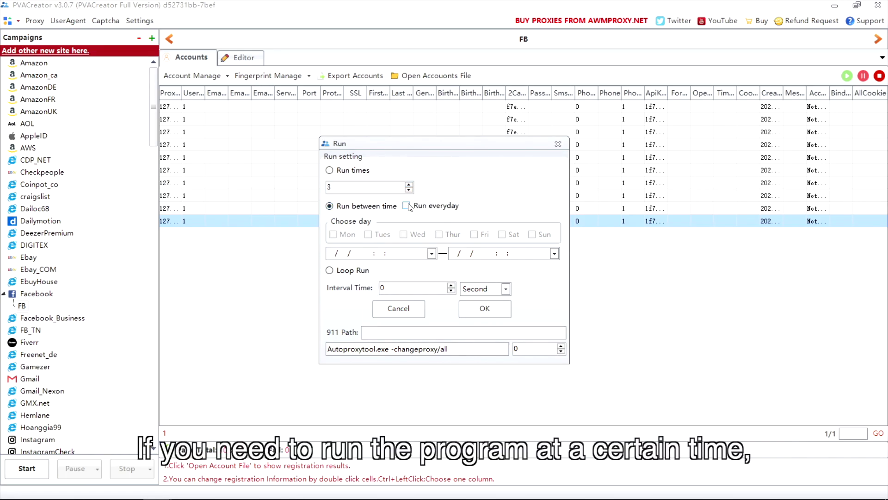
click(407, 205)
click(432, 252)
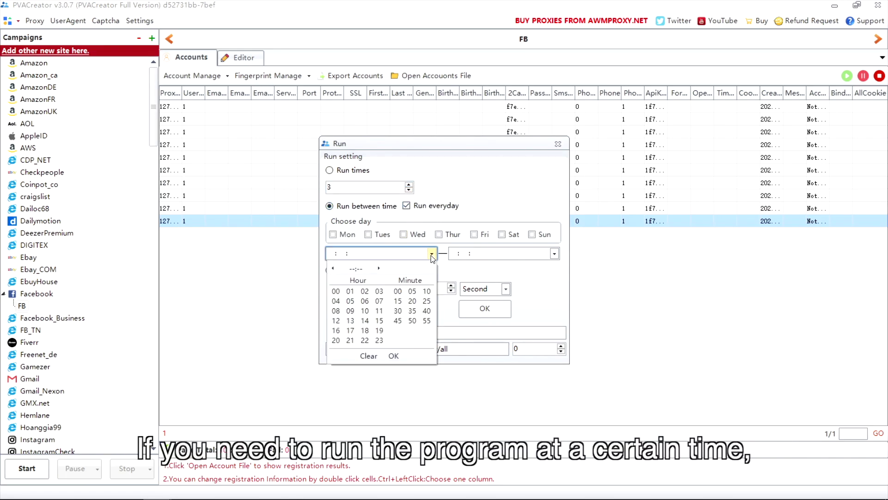
click(553, 253)
click(520, 321)
click(515, 356)
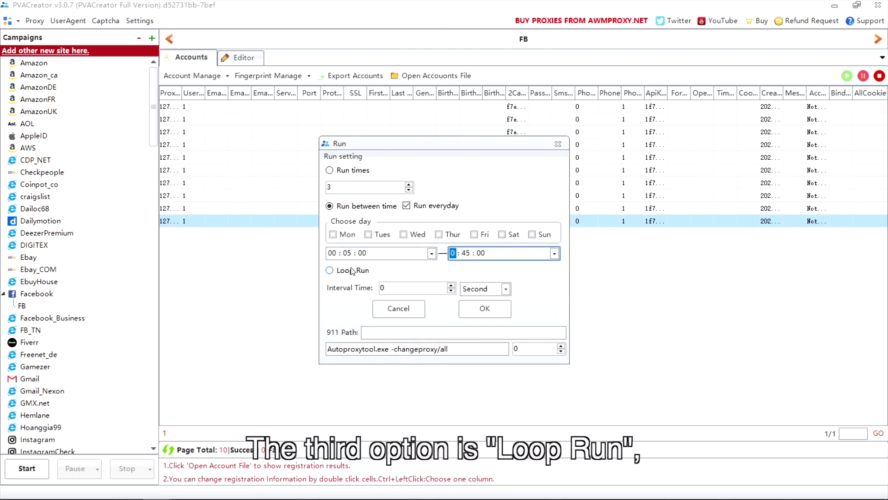
click(353, 271)
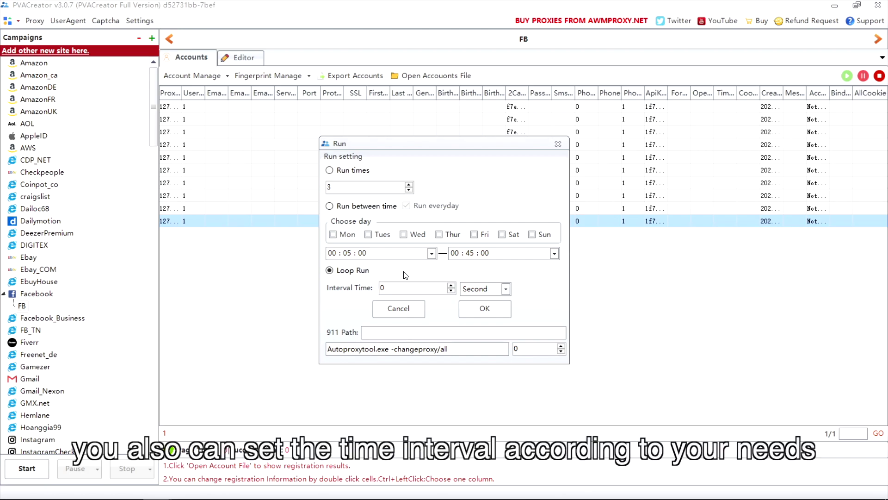
click(485, 309)
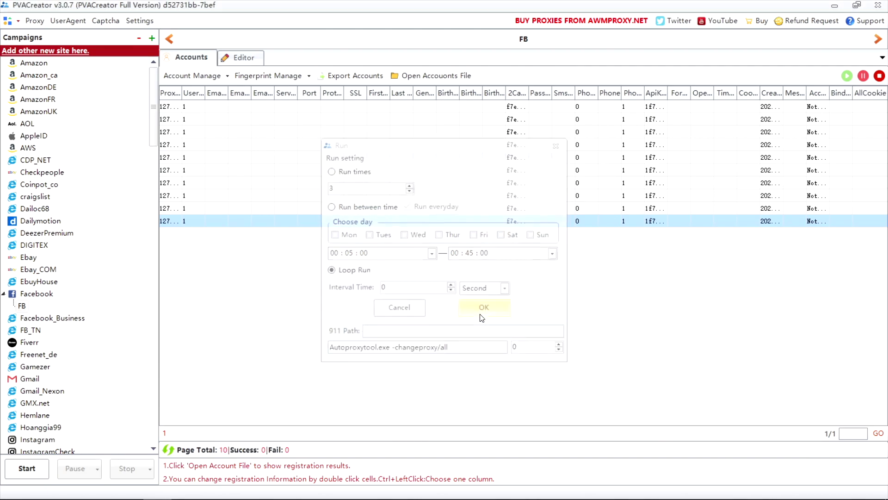